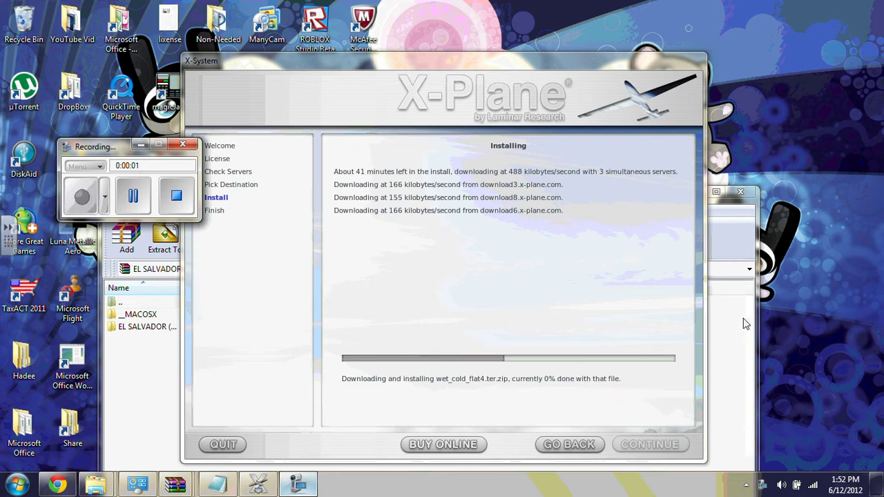
Close Chrome's download popup and clear the desktop, leaving the X-Plane installer downloading.
left_click(879, 483)
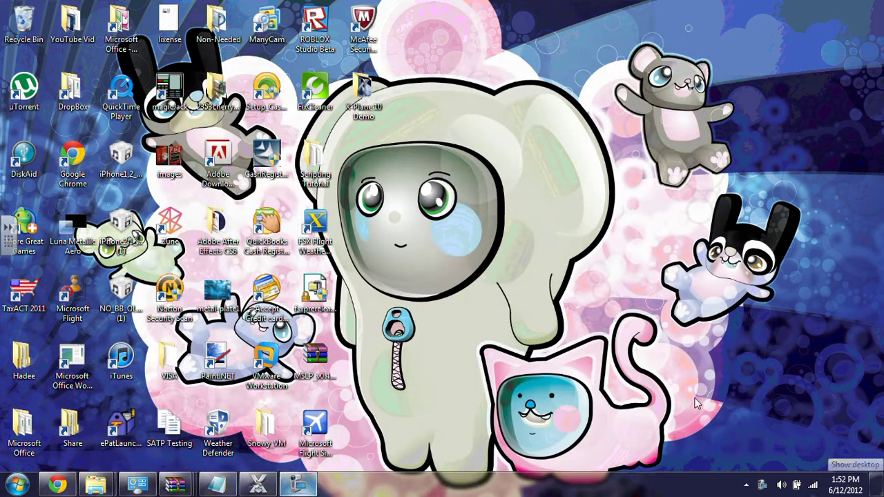
key("super+d")
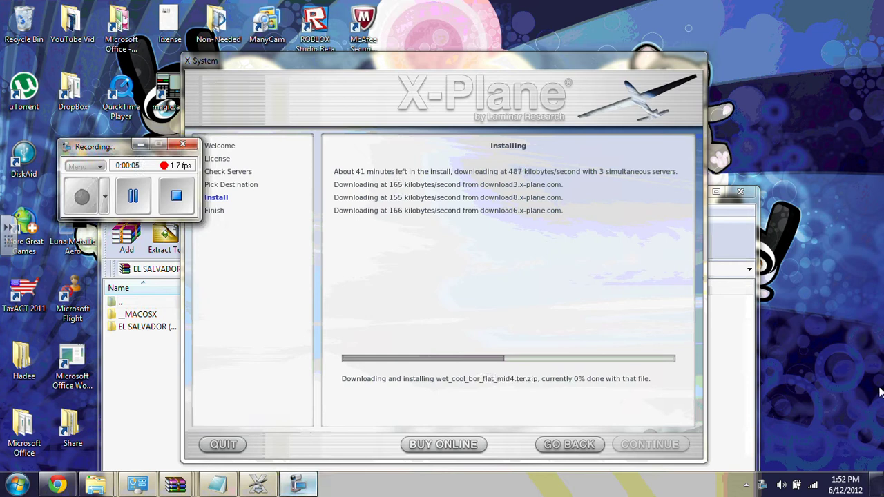
key("super+d")
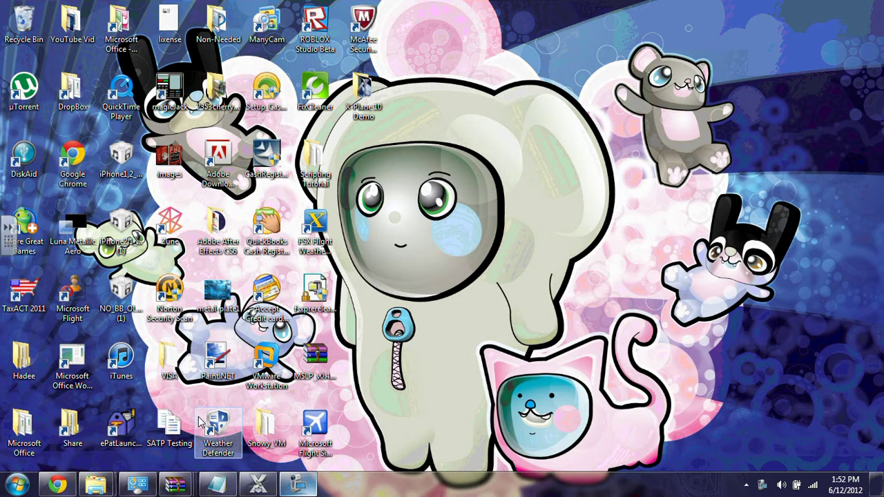
left_click(258, 485)
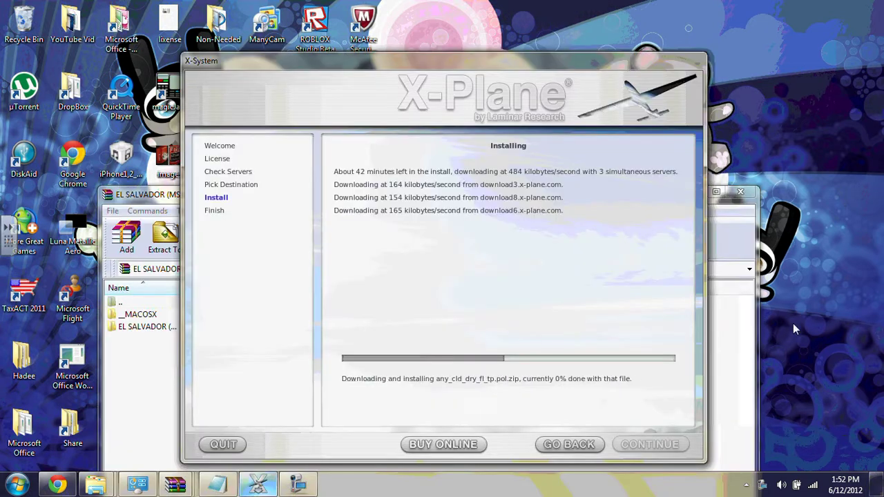
left_click(58, 485)
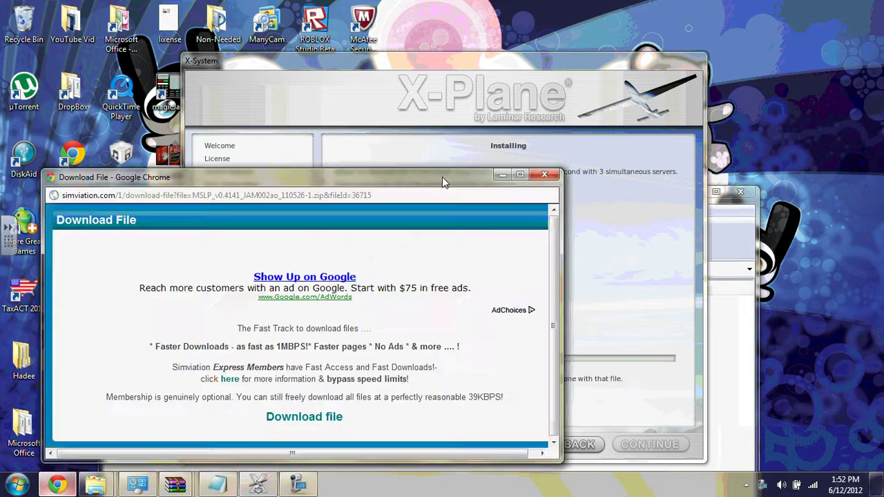
left_click(545, 174)
key("super+d")
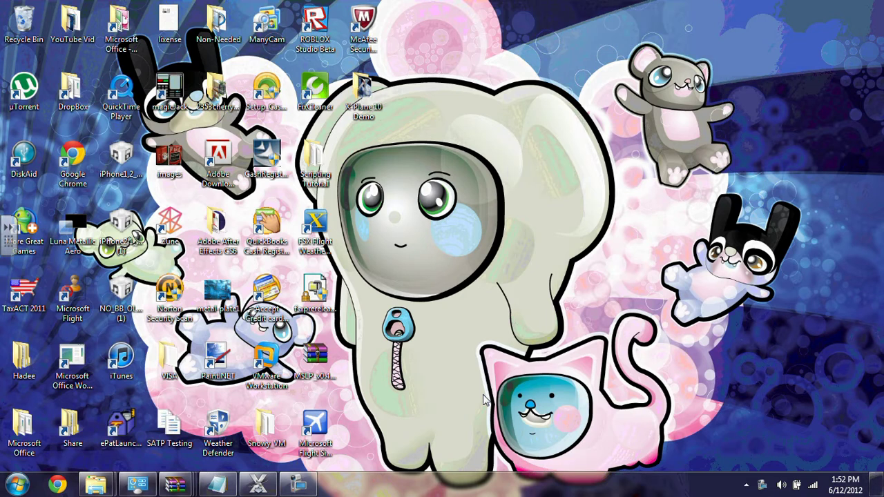
Load the x-plane.org home page in Google Chrome.
left_click(58, 484)
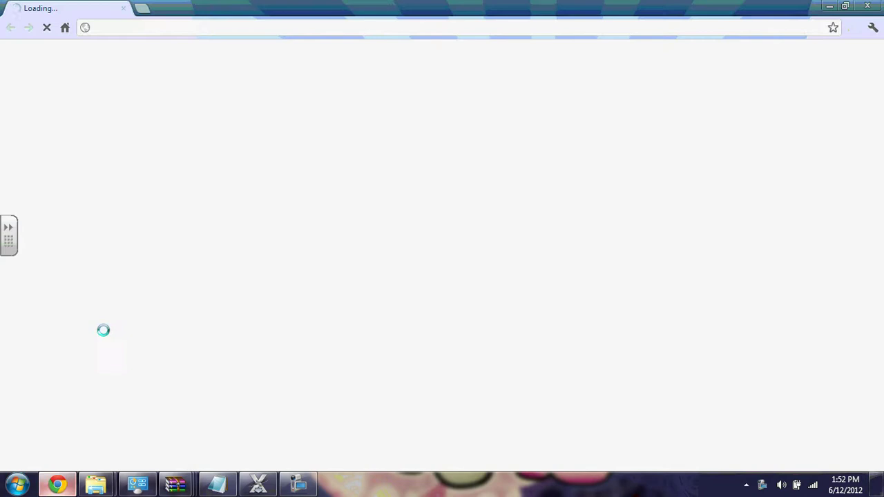
left_click(187, 29)
type("x")
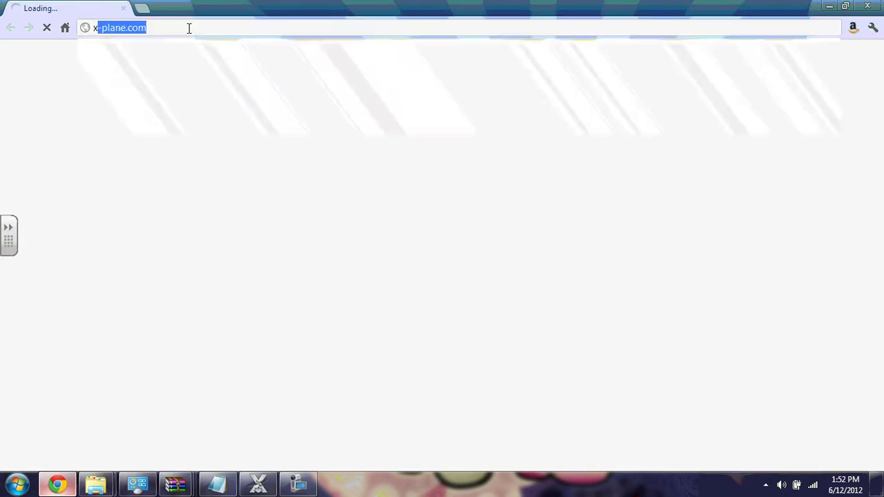
type("-pla")
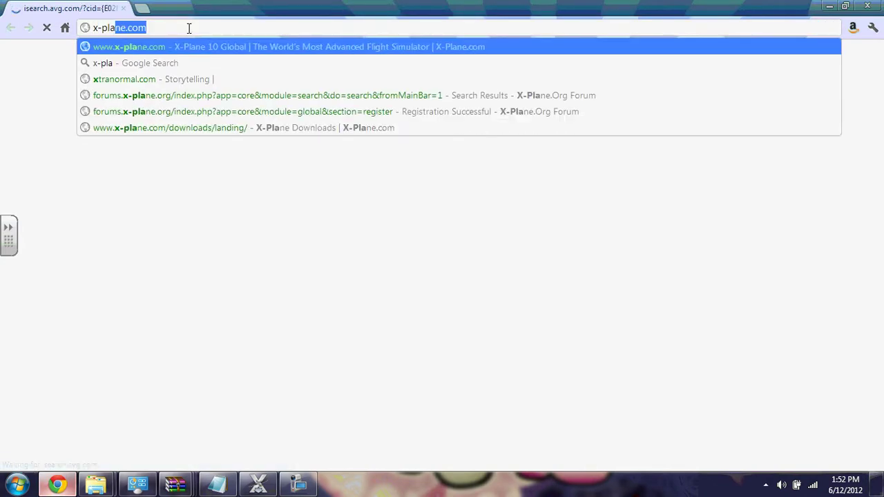
type("ne.o")
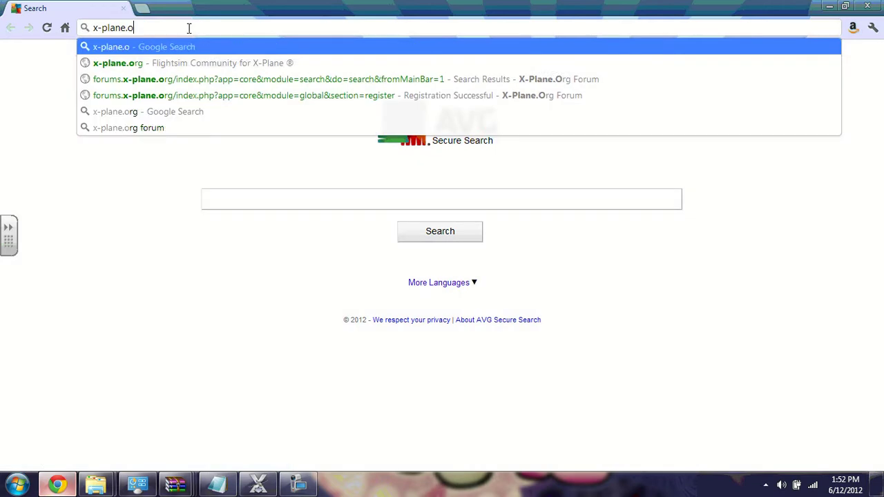
type("rg")
key("Return")
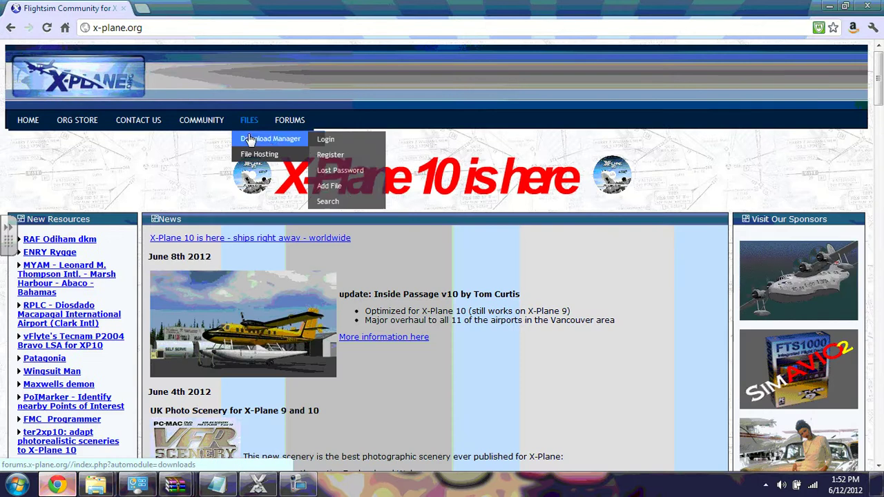
mouse_move(270, 138)
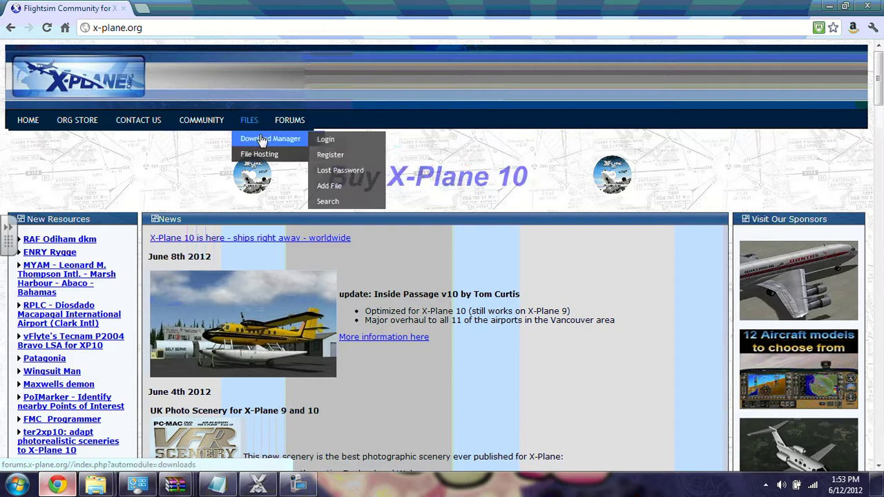
mouse_move(248, 120)
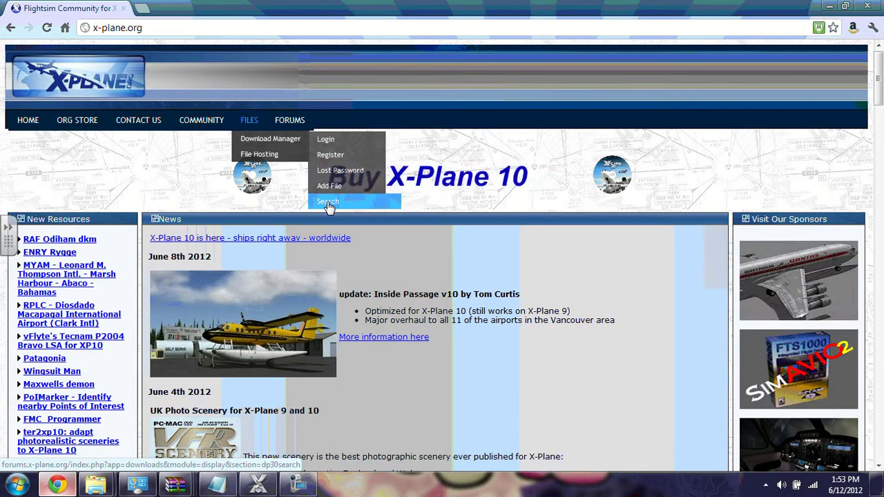
Search the x-plane.org file section for 'autogate' in a new tab.
middle_click(329, 206)
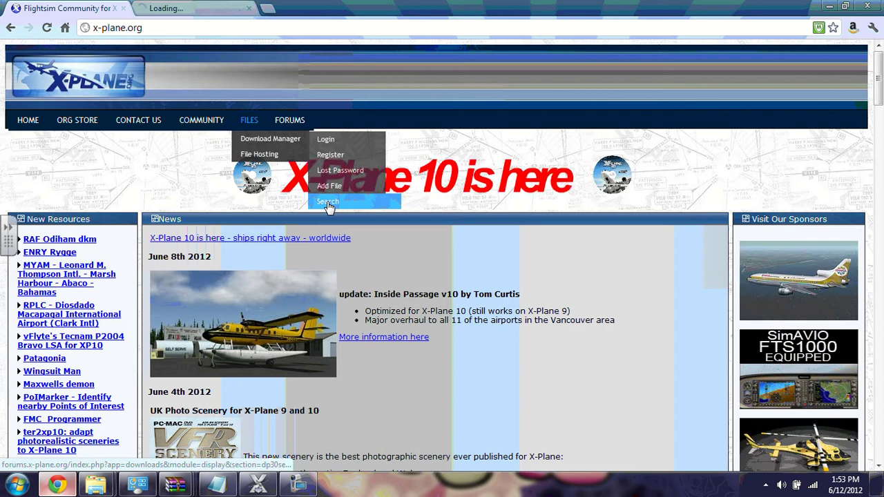
left_click(207, 9)
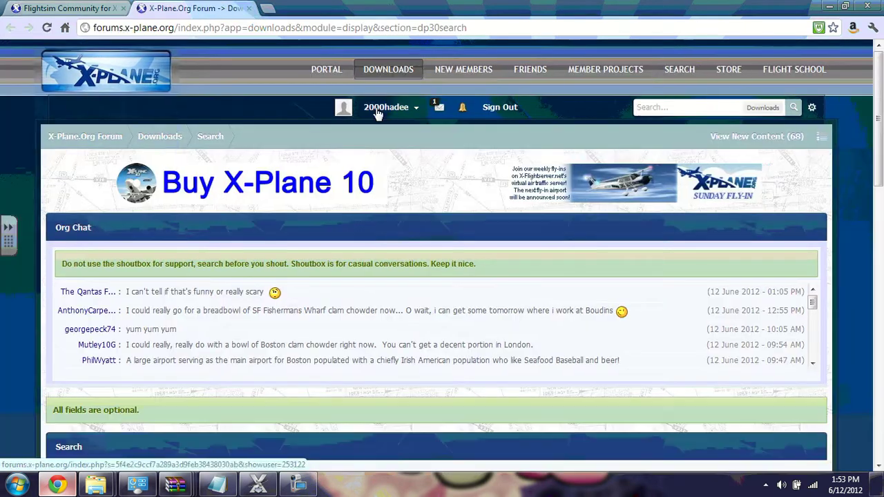
left_click(659, 108)
type("auto")
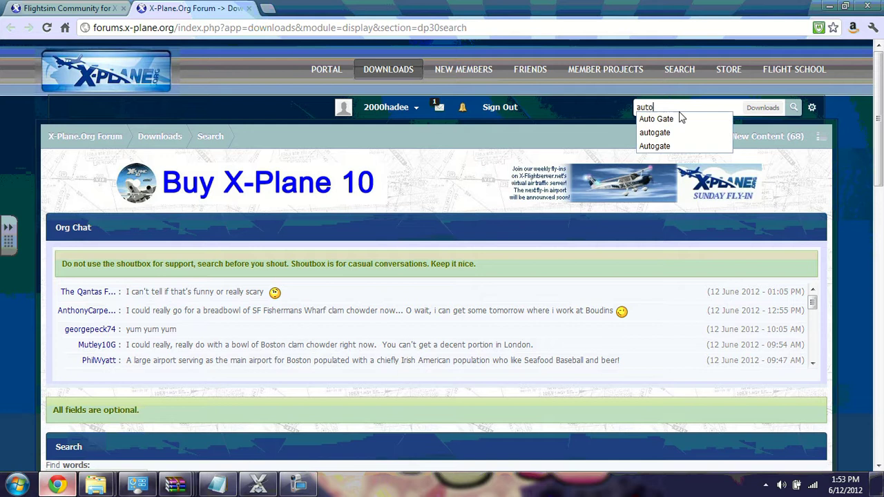
type("gate")
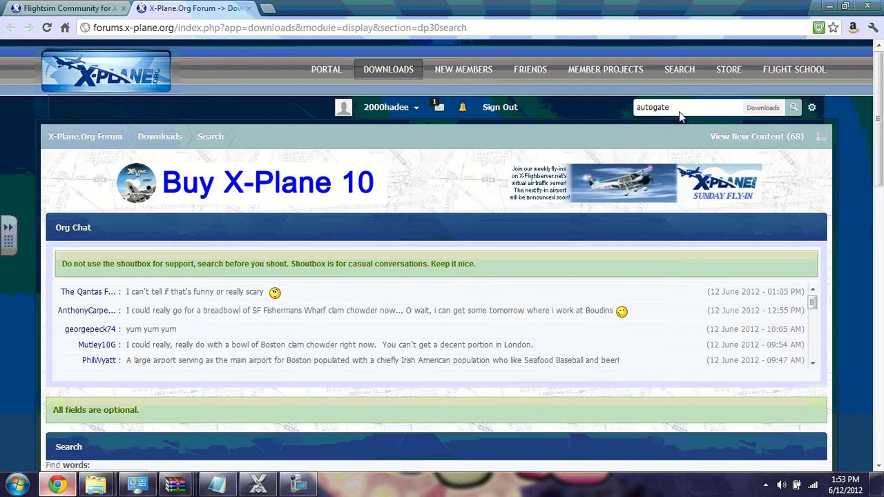
left_click(792, 109)
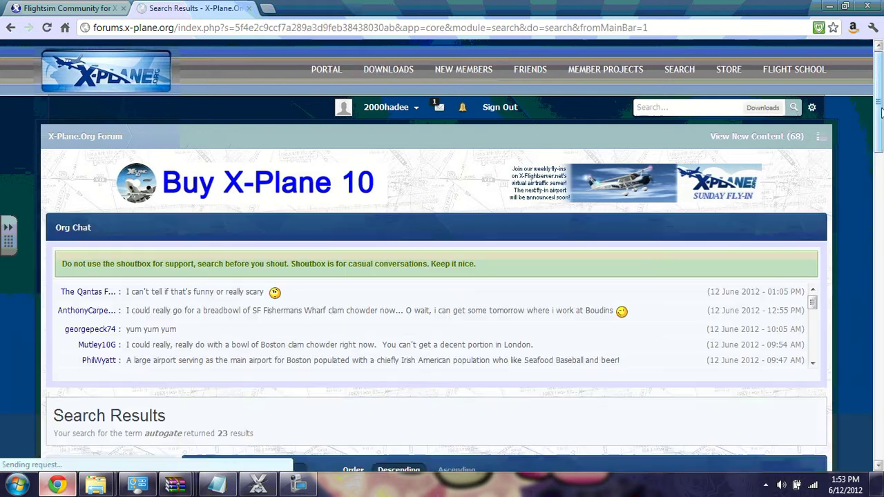
Open the AutoGate plugin's file page from the results and scroll down it.
left_click_drag(881, 112, 881, 160)
left_click_drag(882, 160, 881, 357)
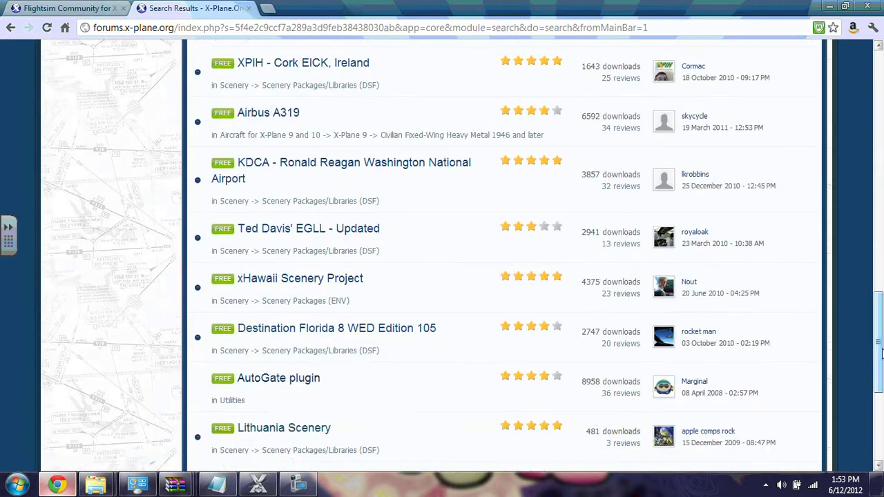
left_click(287, 379)
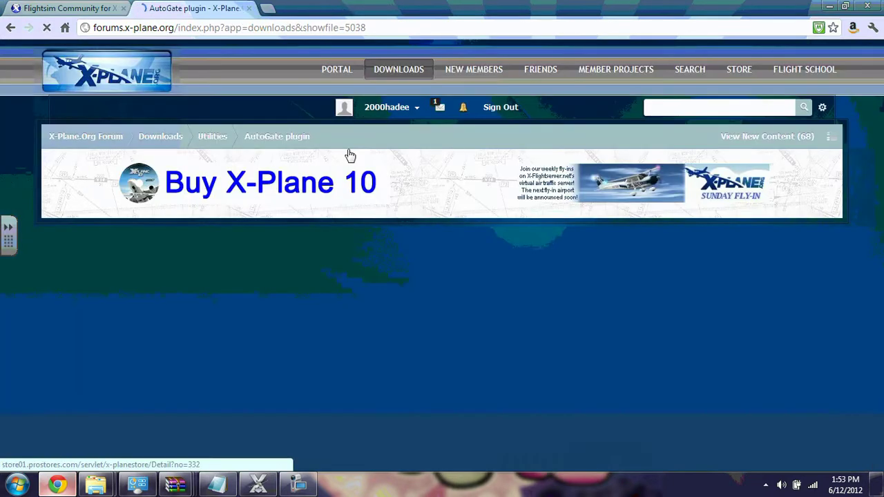
scroll(514, 401, "down", 1)
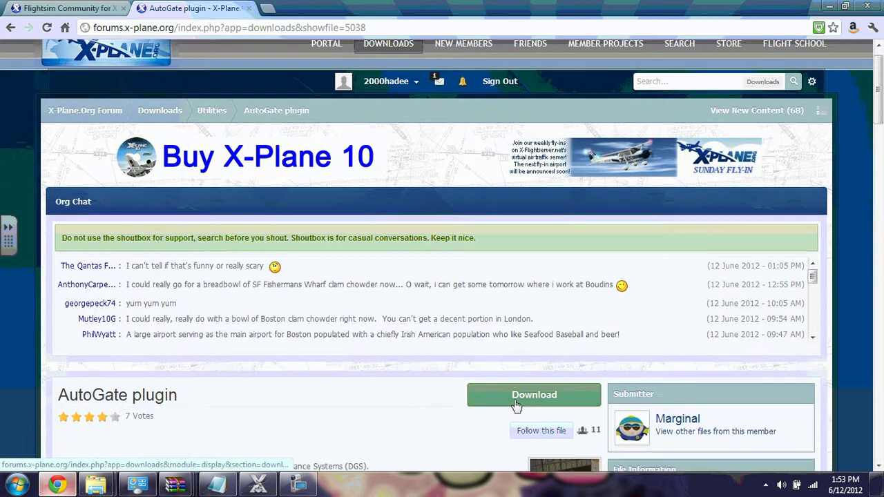
scroll(514, 404, "down", 4)
scroll(500, 415, "down", 1)
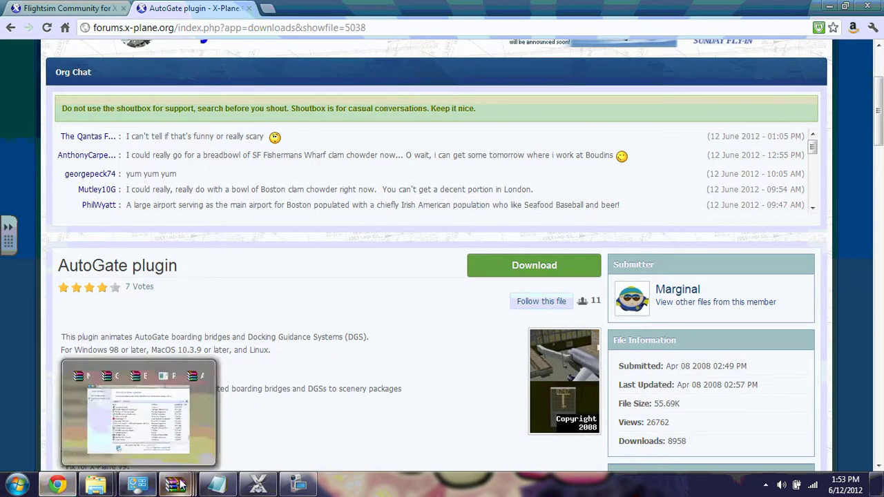
mouse_move(176, 485)
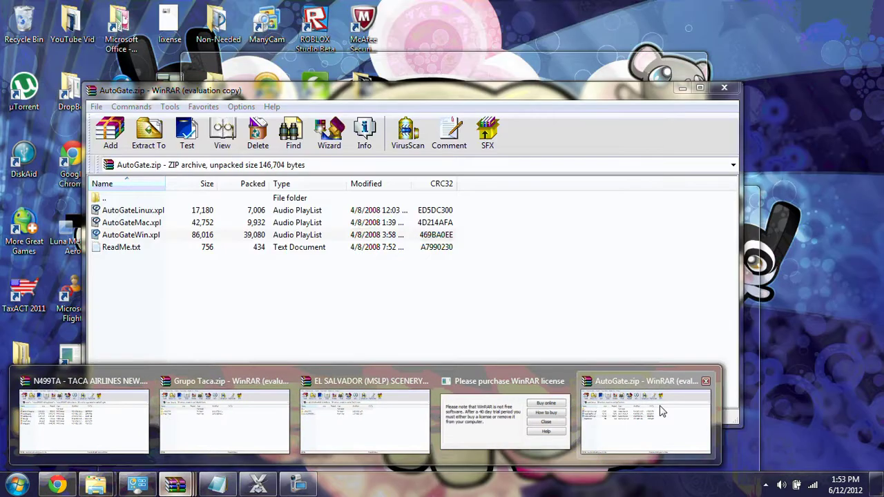
Select the Windows plugin AutoGateWin.xpl inside the AutoGate.zip archive.
left_click(661, 412)
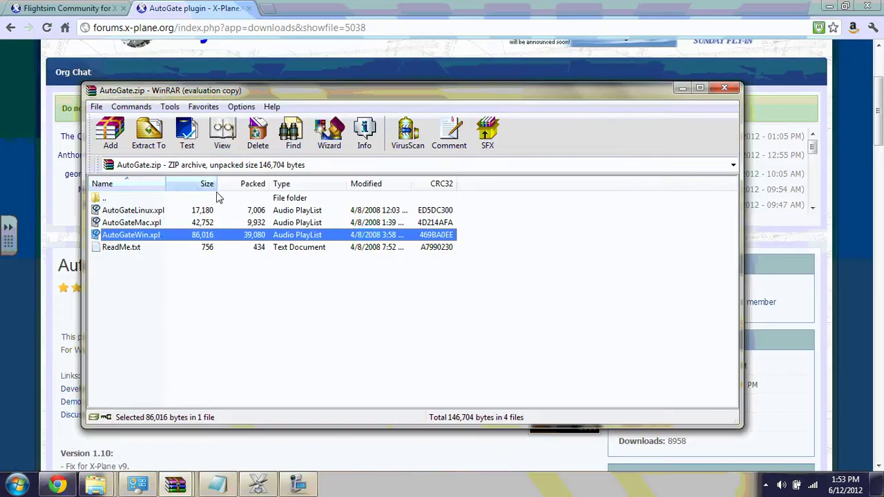
left_click(130, 211)
left_click(130, 235)
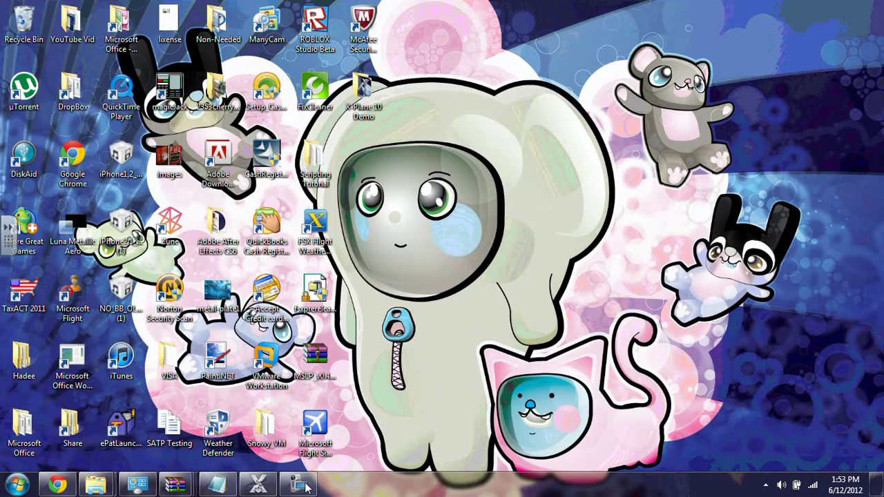
left_click(257, 486)
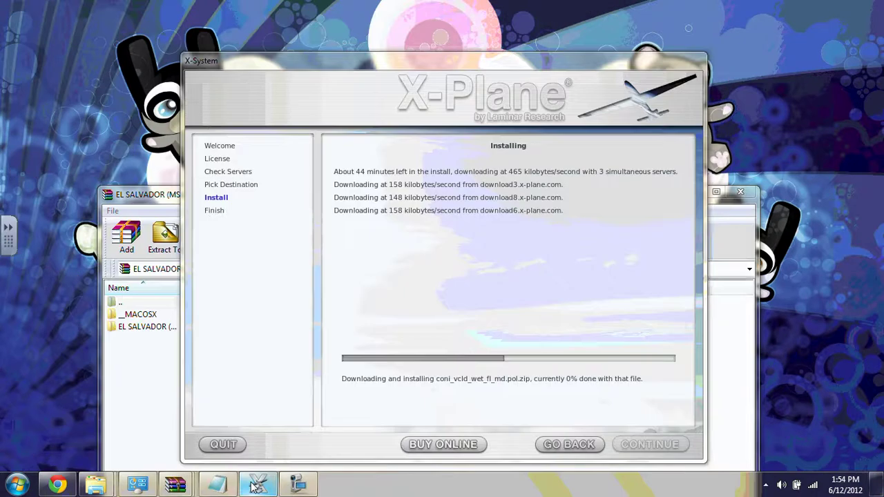
mouse_move(176, 485)
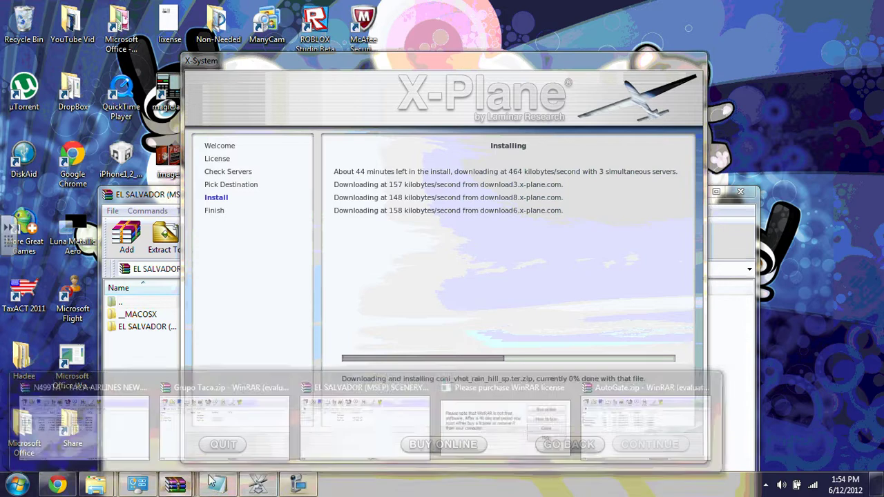
left_click(612, 421)
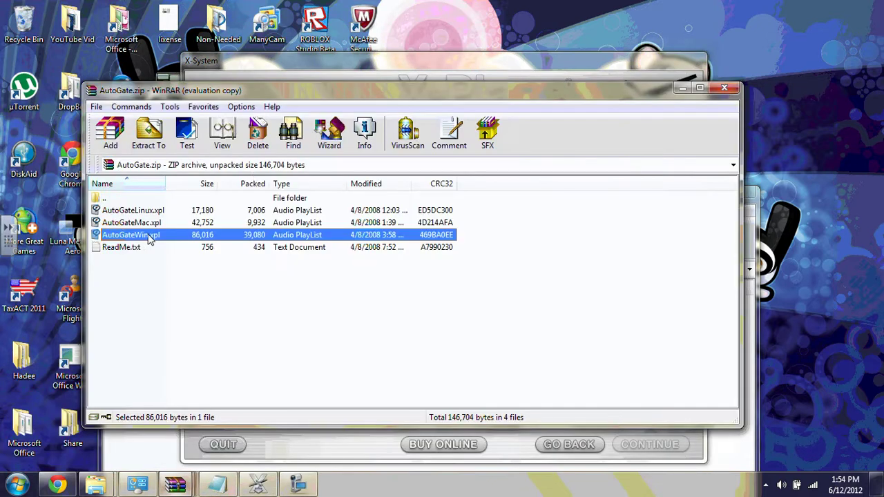
Extract AutoGateWin.xpl to the desktop and drop it into the X-Plane 10 Demo folder.
left_click_drag(149, 239, 698, 141)
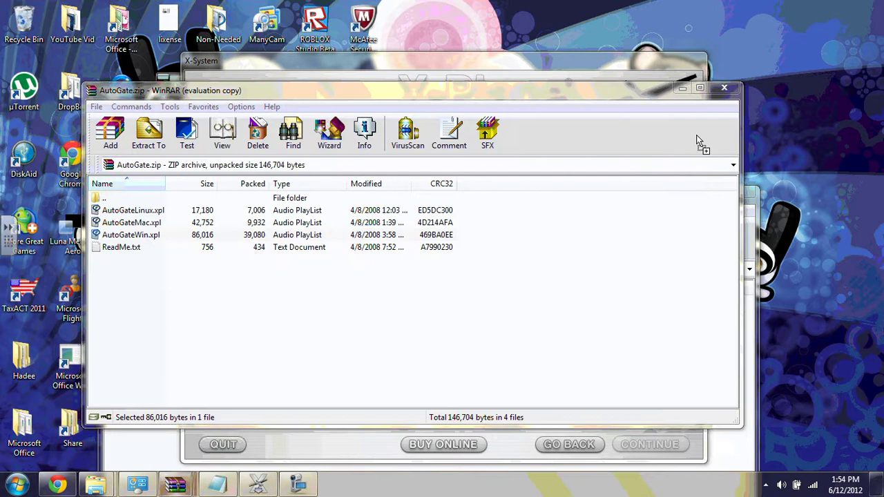
left_click_drag(697, 142, 874, 488)
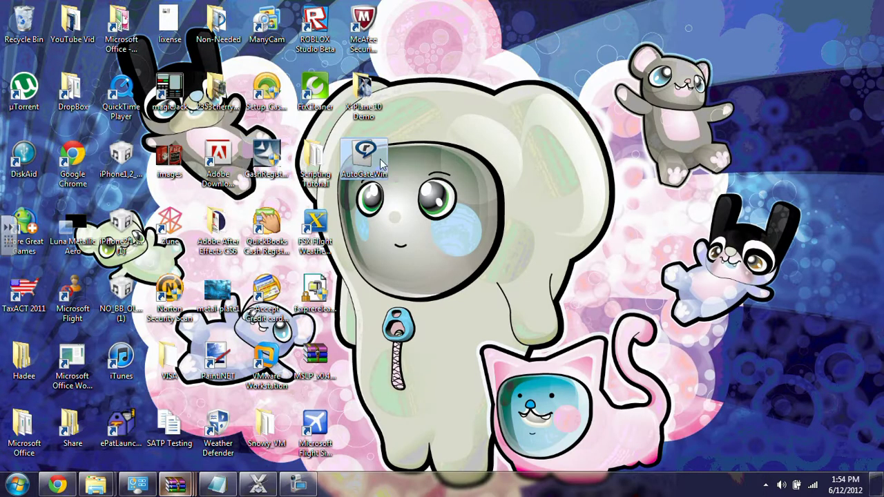
left_click_drag(381, 163, 371, 114)
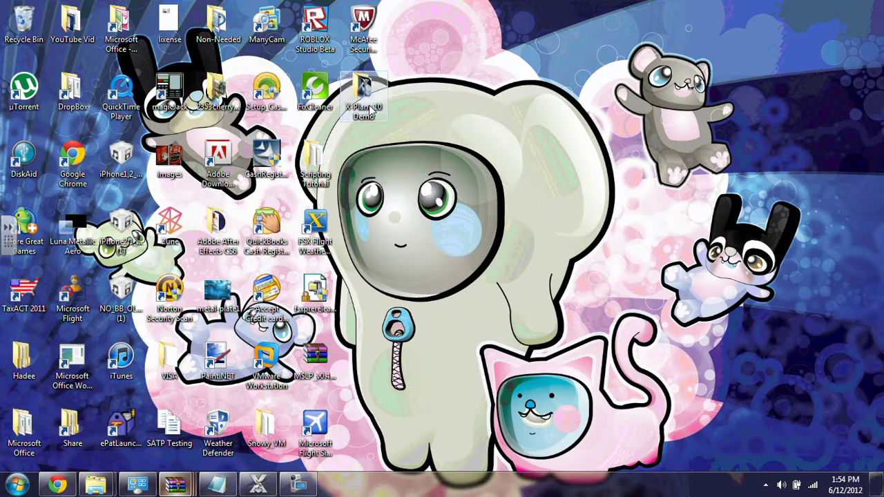
Move AutoGateWin into X-Plane 10 Demo's Resources\plugins folder and confirm it's there.
key("super+d")
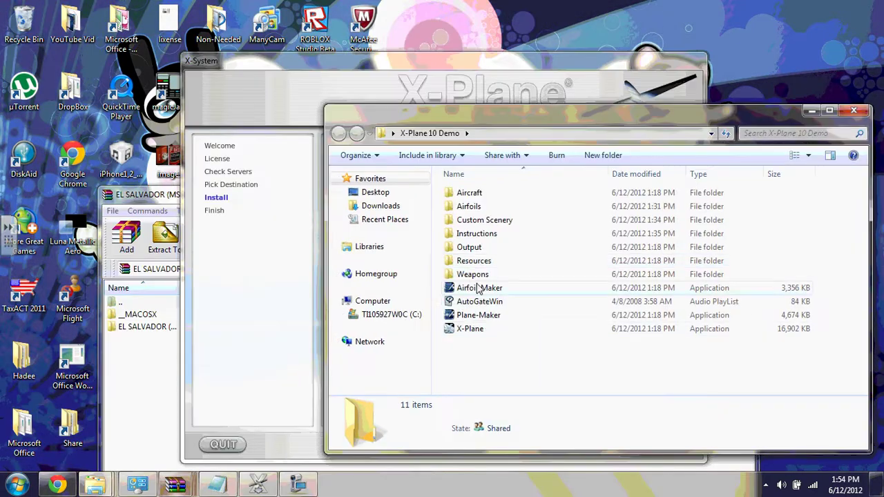
mouse_move(480, 301)
left_mouse_down()
mouse_move(500, 257)
mouse_move(493, 263)
left_mouse_up()
double_click(493, 261)
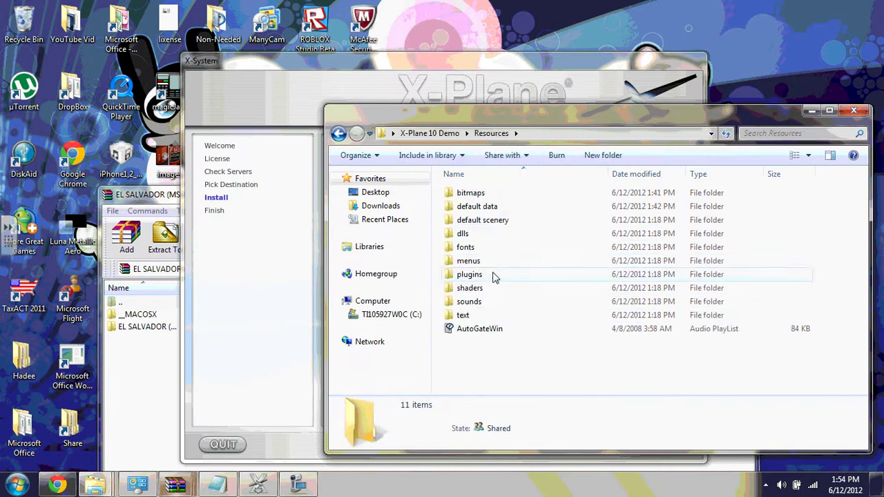
mouse_move(525, 331)
left_mouse_down()
mouse_move(527, 319)
mouse_move(519, 332)
mouse_move(496, 274)
left_mouse_up()
left_click(519, 332)
double_click(495, 274)
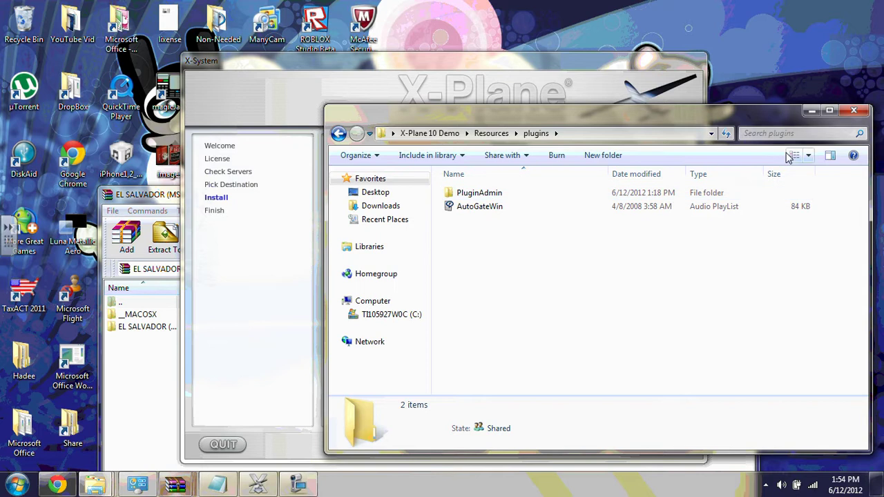
left_click(811, 111)
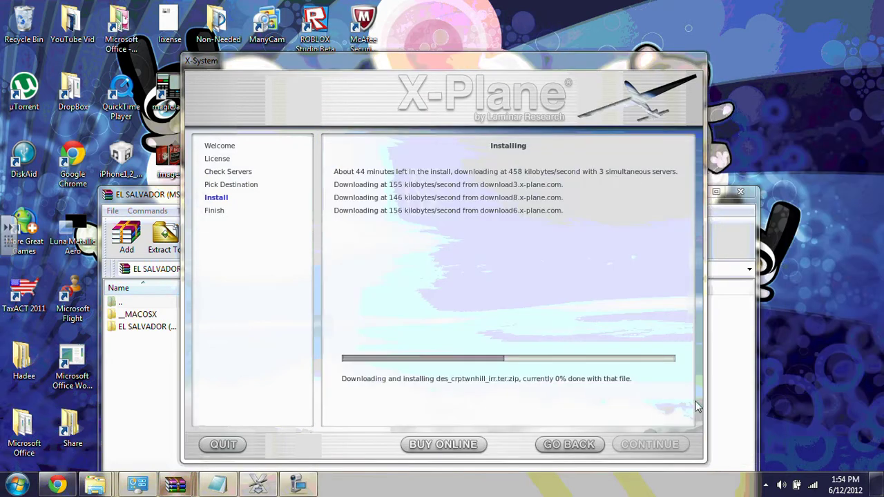
Check the installer's progress, then drag the Flight Simulator X Demo shortcut into the Recycle Bin.
left_click(880, 485)
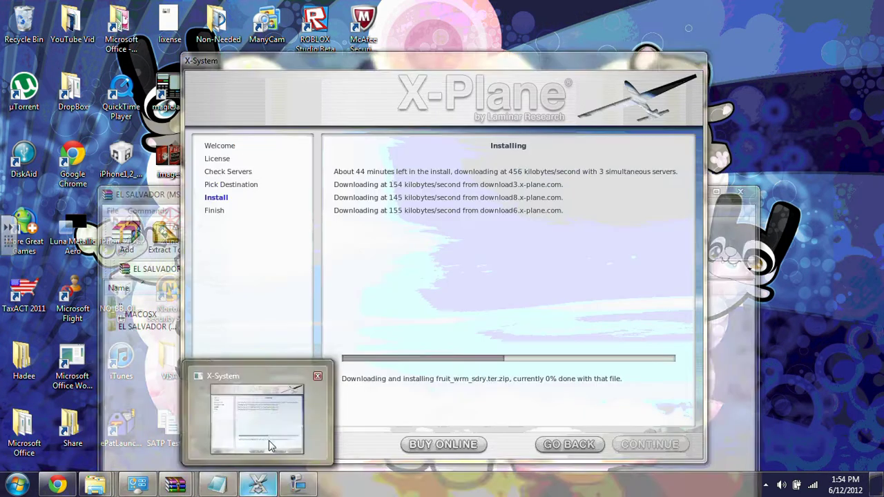
left_click(269, 442)
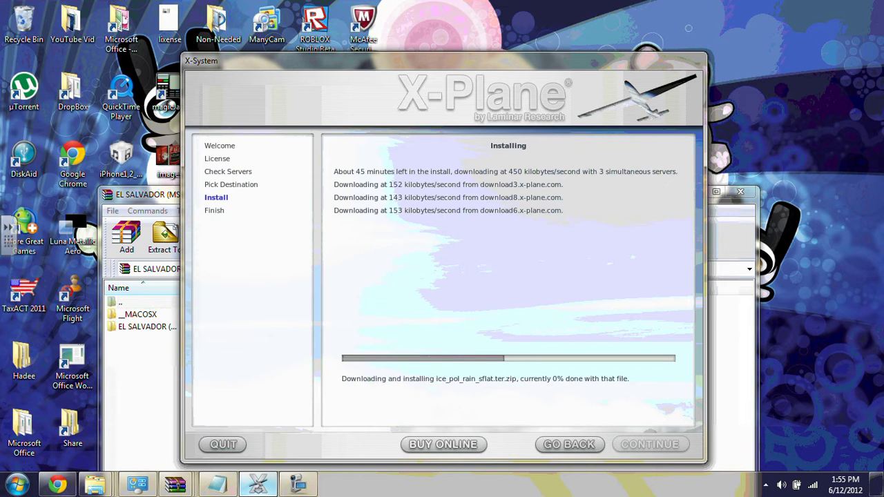
key("super+d")
mouse_move(315, 428)
left_mouse_down()
mouse_move(421, 350)
mouse_move(324, 373)
mouse_move(59, 5)
mouse_move(27, 16)
left_mouse_up()
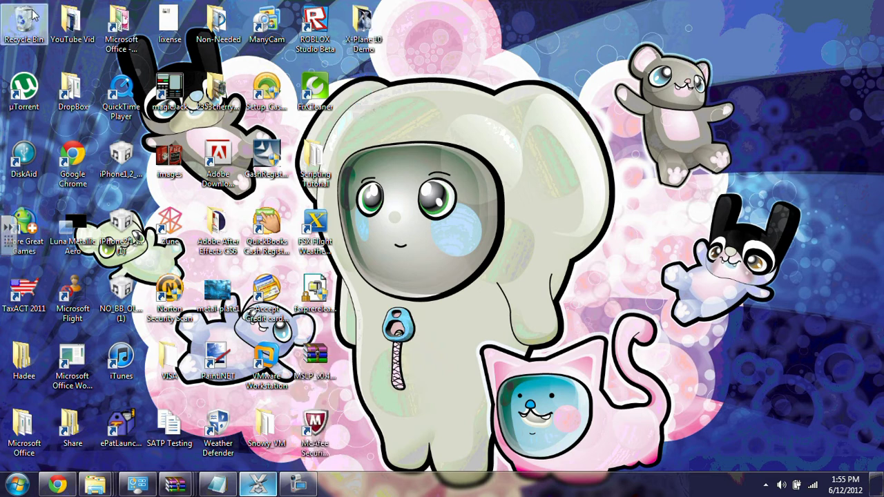
Glance into the Recycle Bin, close it, and restore windows to the X-Plane installer.
key("super+d")
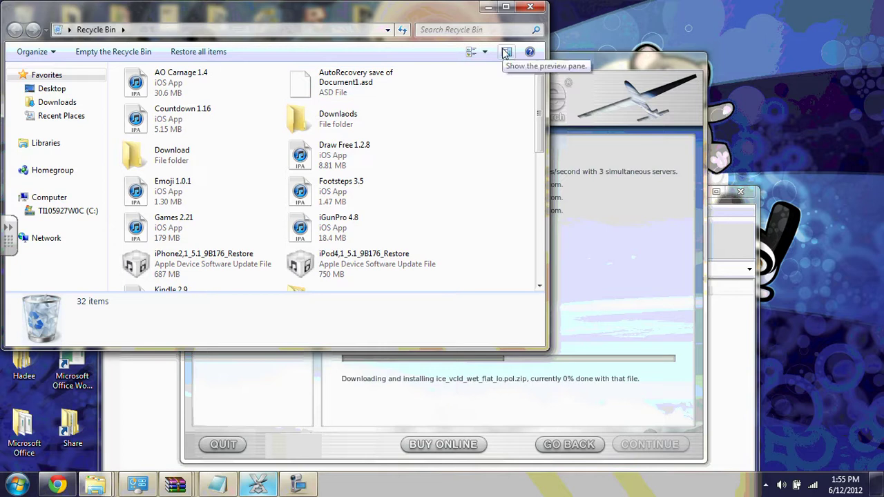
left_click(535, 11)
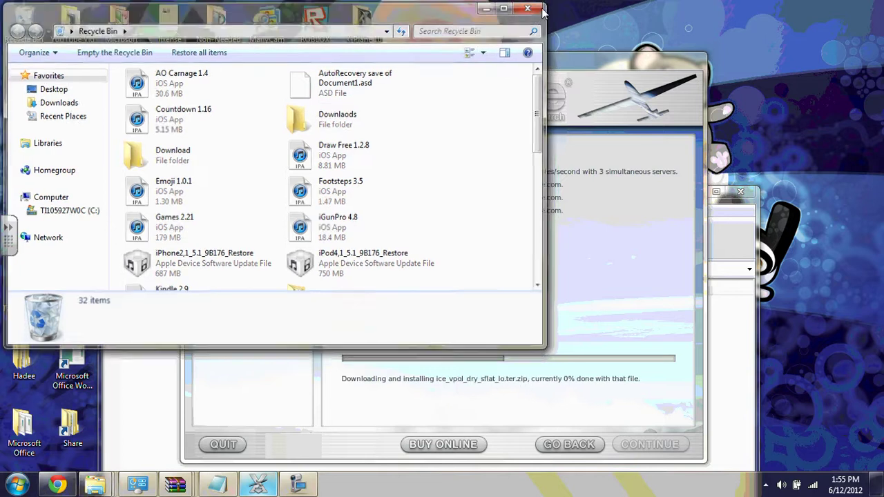
key("super+d")
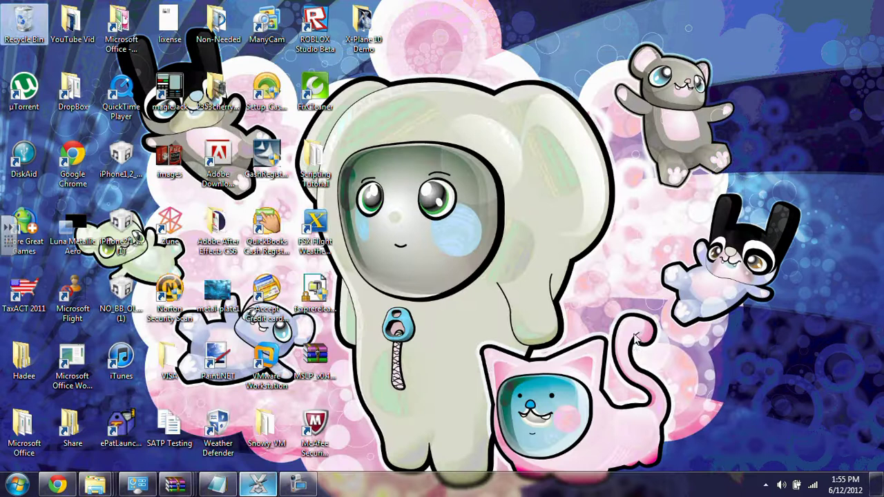
left_click(486, 373)
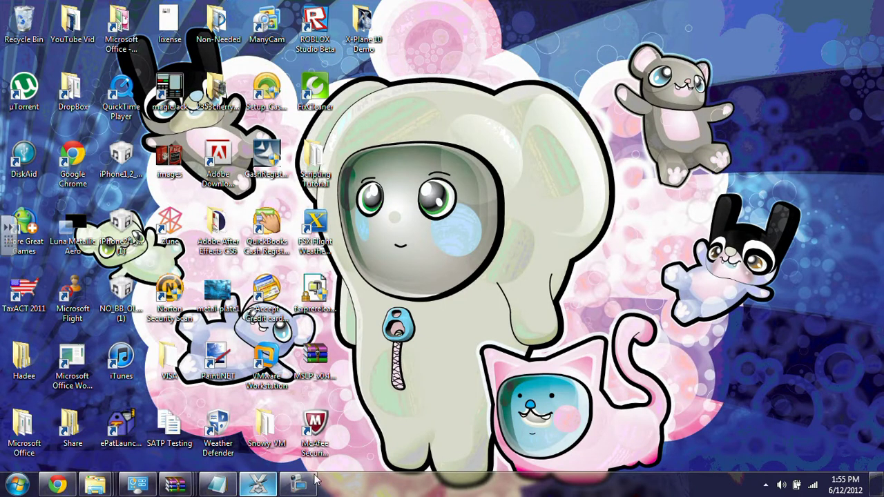
key("super+d")
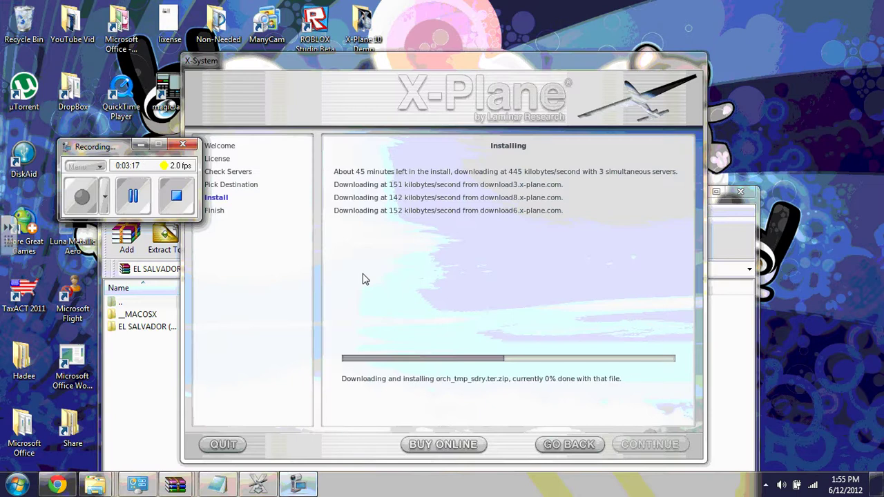